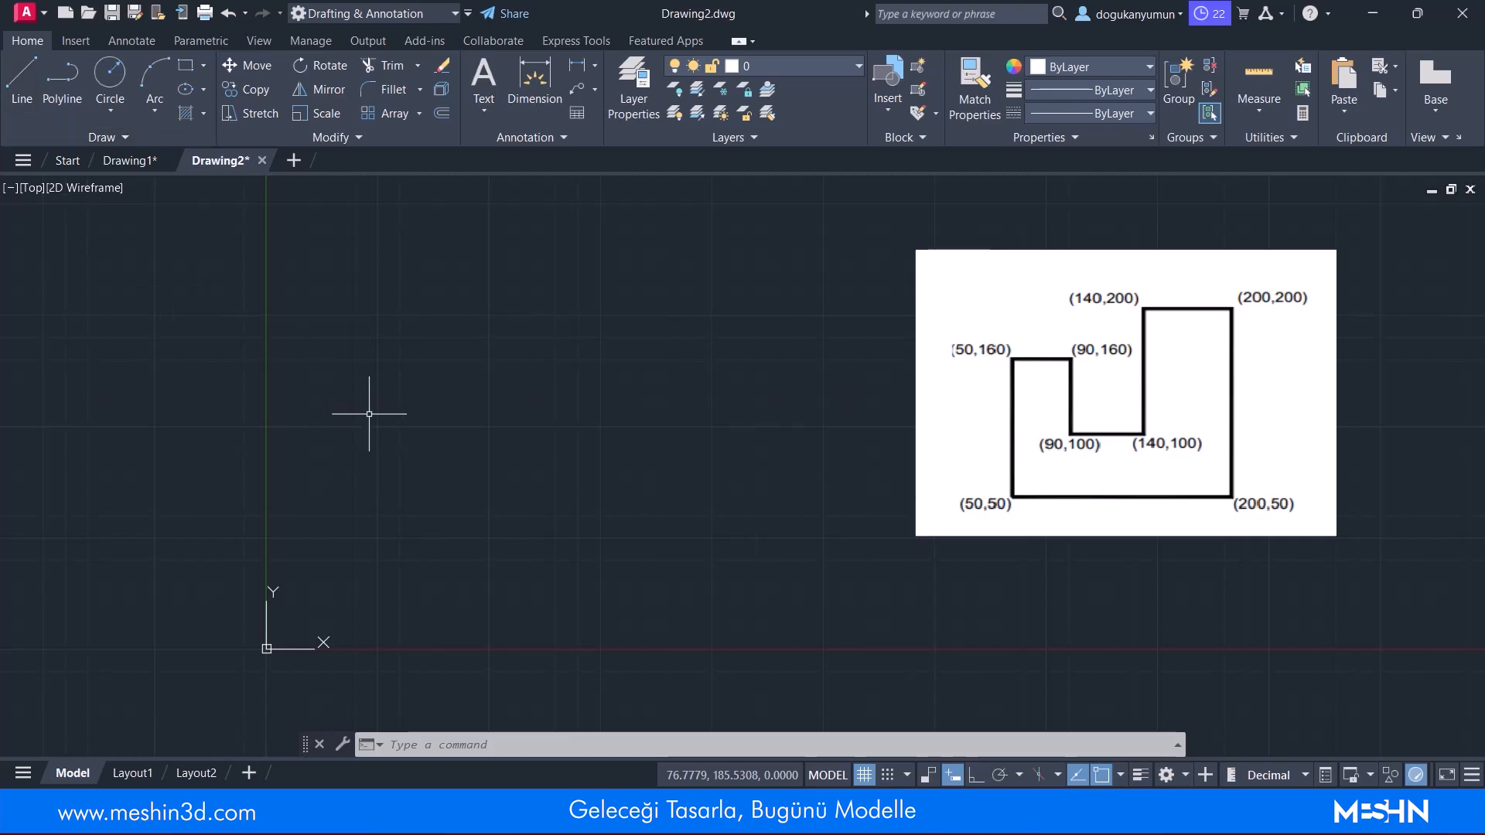
# Start the Line command and turn off Dynamic Input.
pyautogui.click(22, 81)
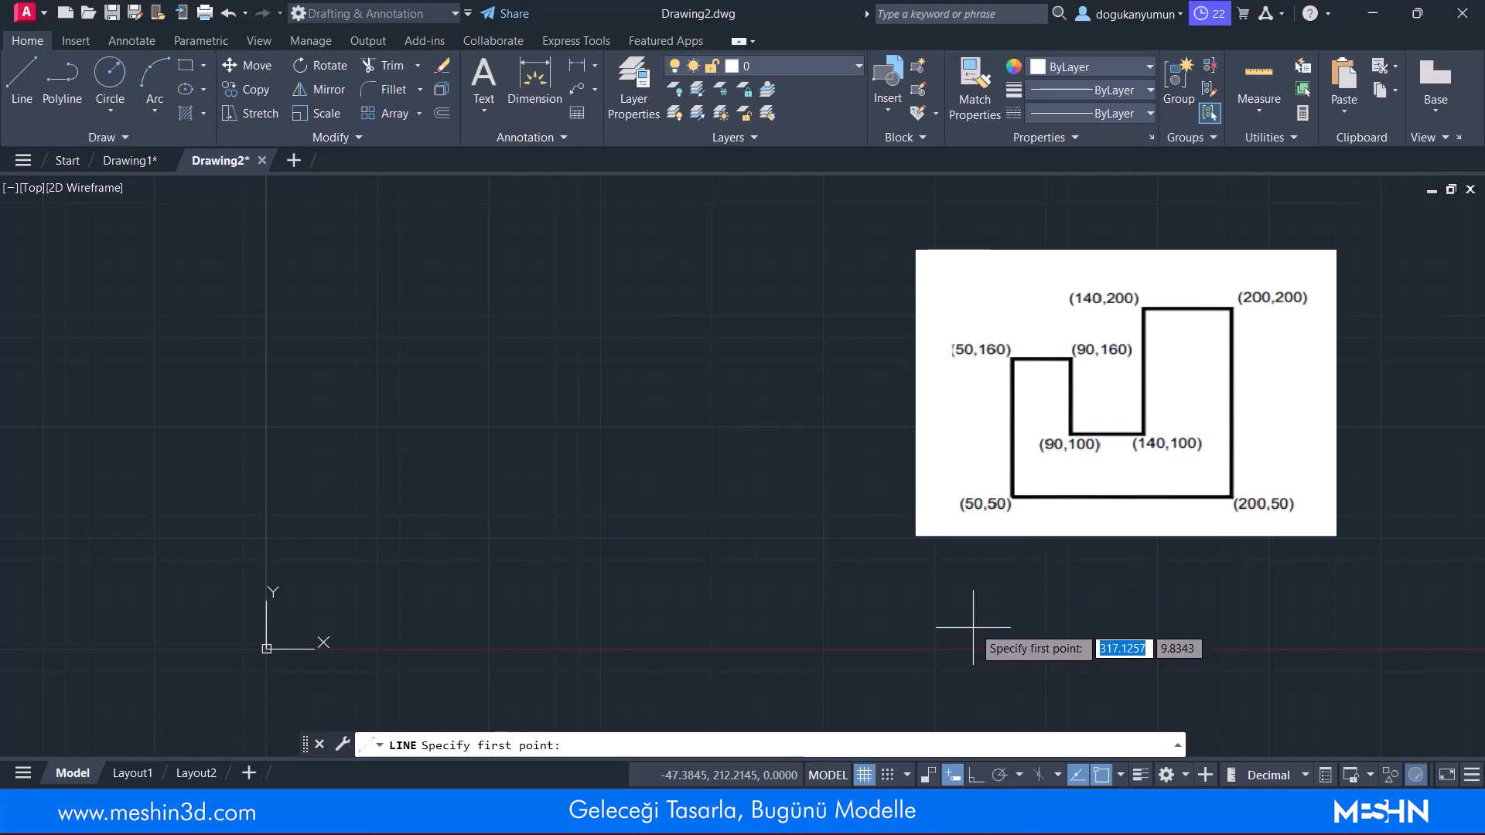
pyautogui.click(1471, 775)
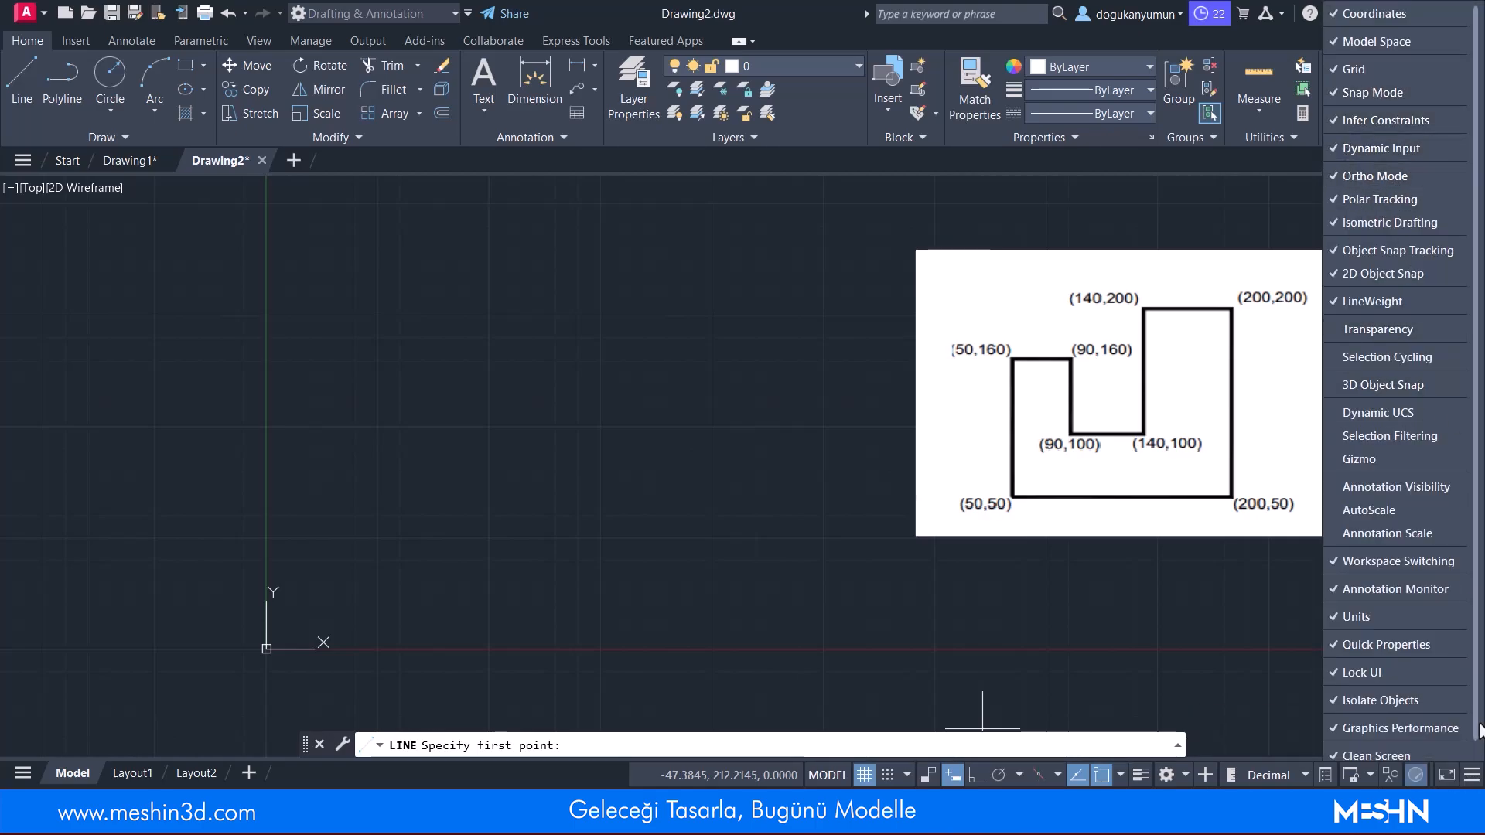
pyautogui.click(1473, 777)
pyautogui.click(955, 780)
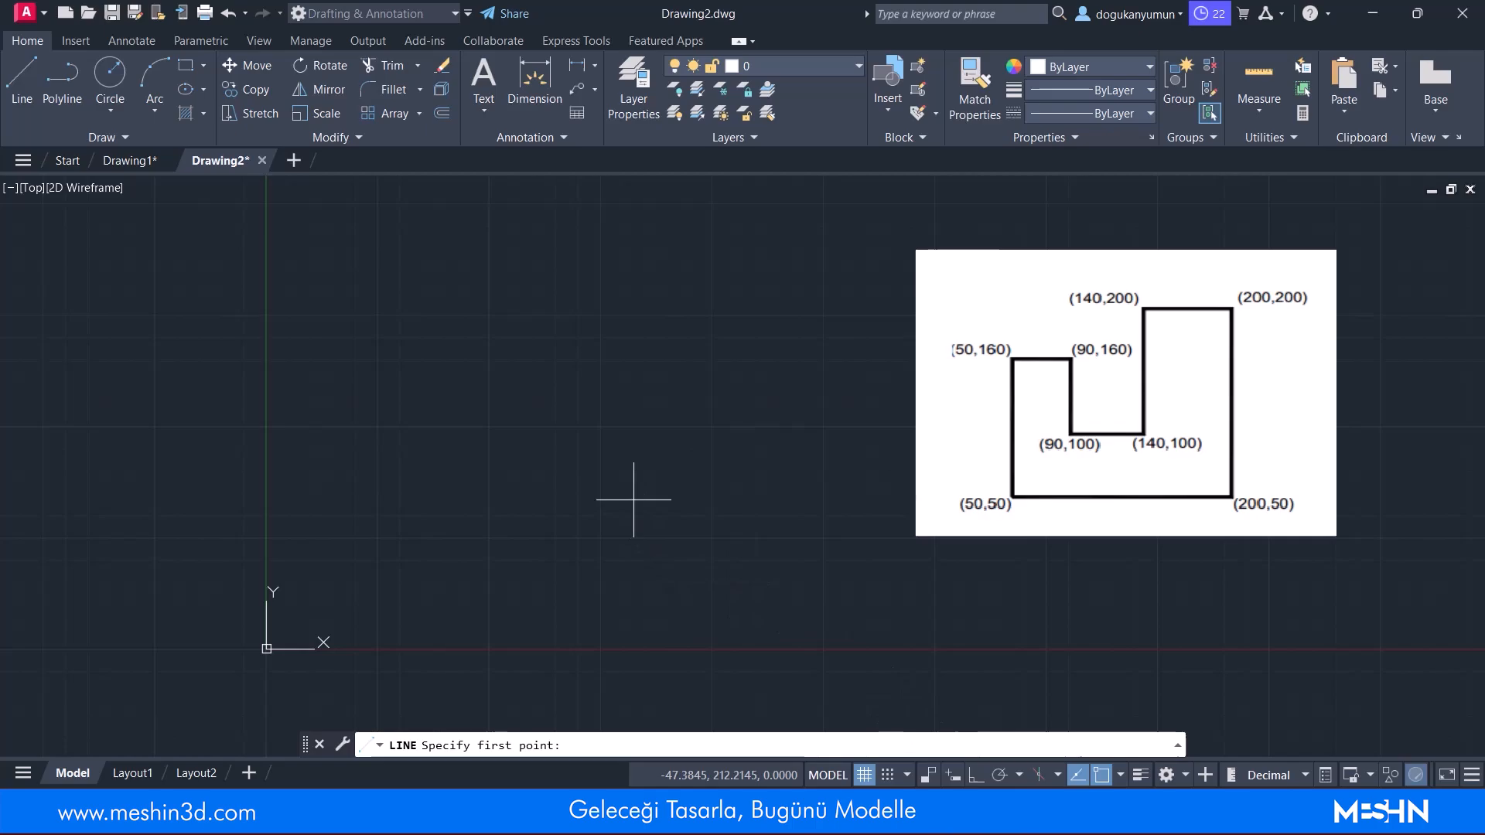
pyautogui.press('F12')
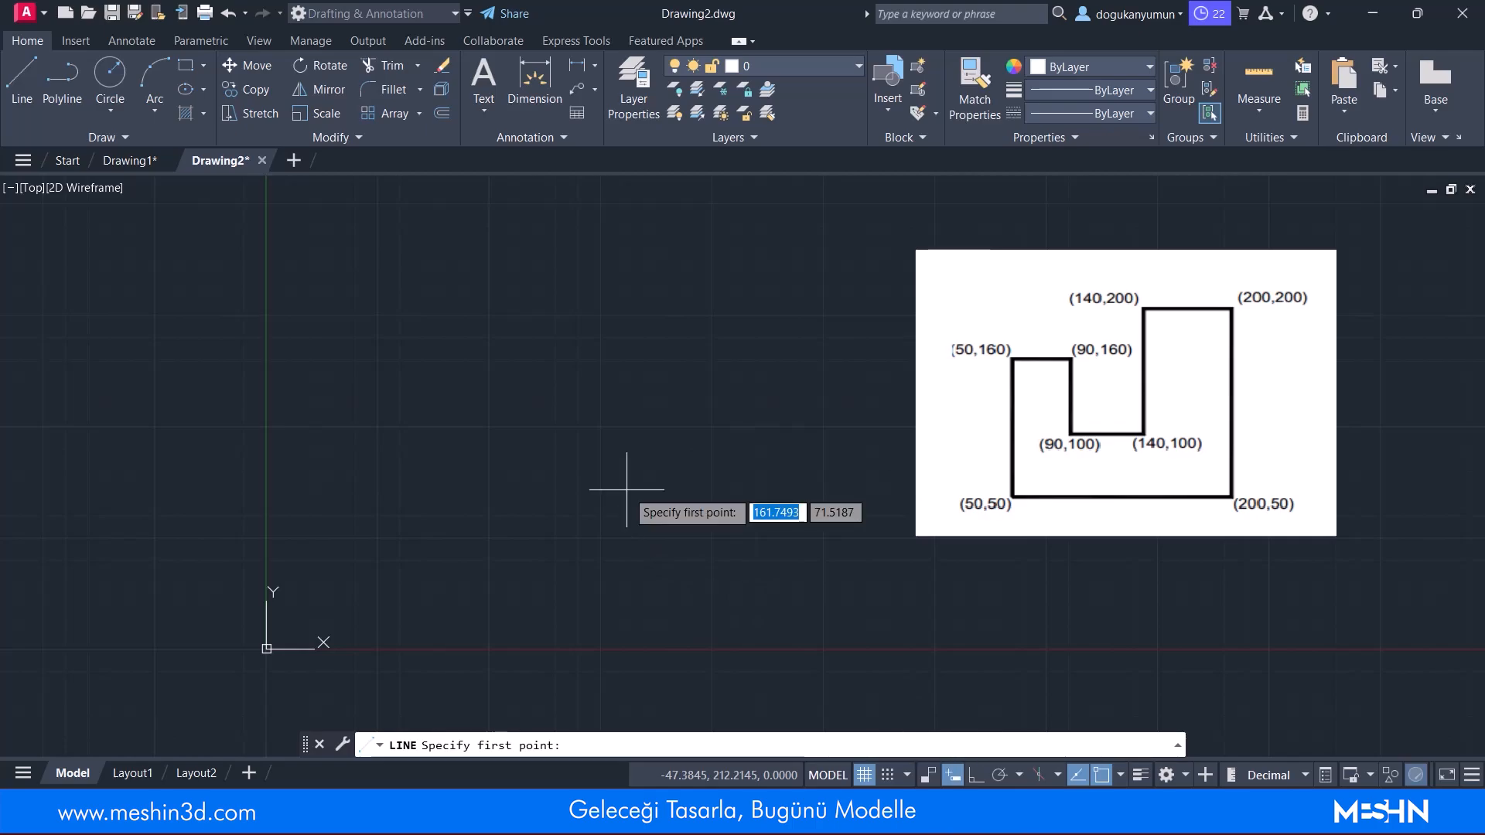
pyautogui.press('F12')
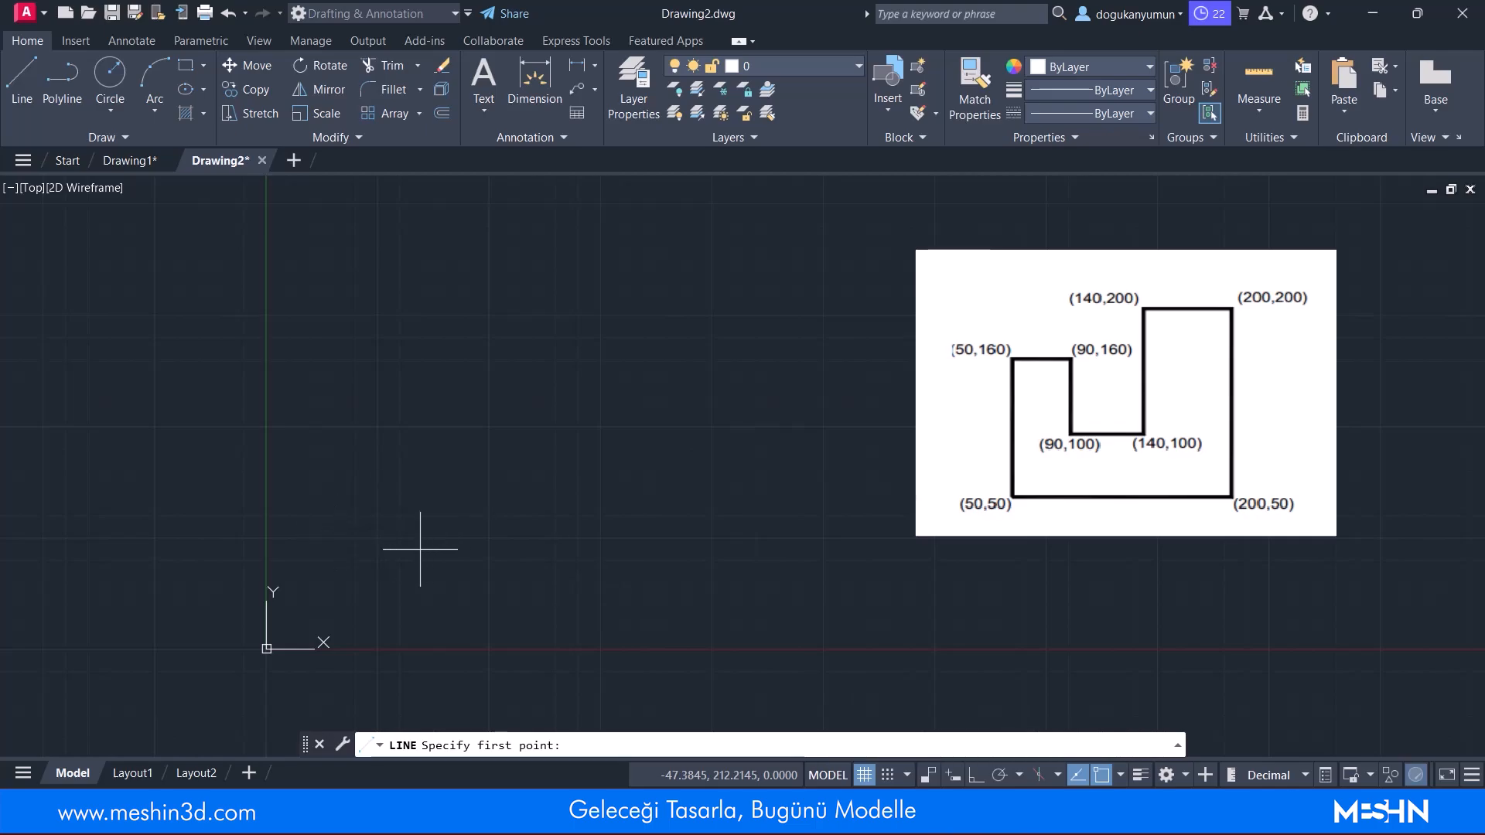
# Draw the outline's bottom and right edges from 50,50 through 200,50 to 200,200 using absolute coordinates.
pyautogui.write('50,50')
pyautogui.press('Return')
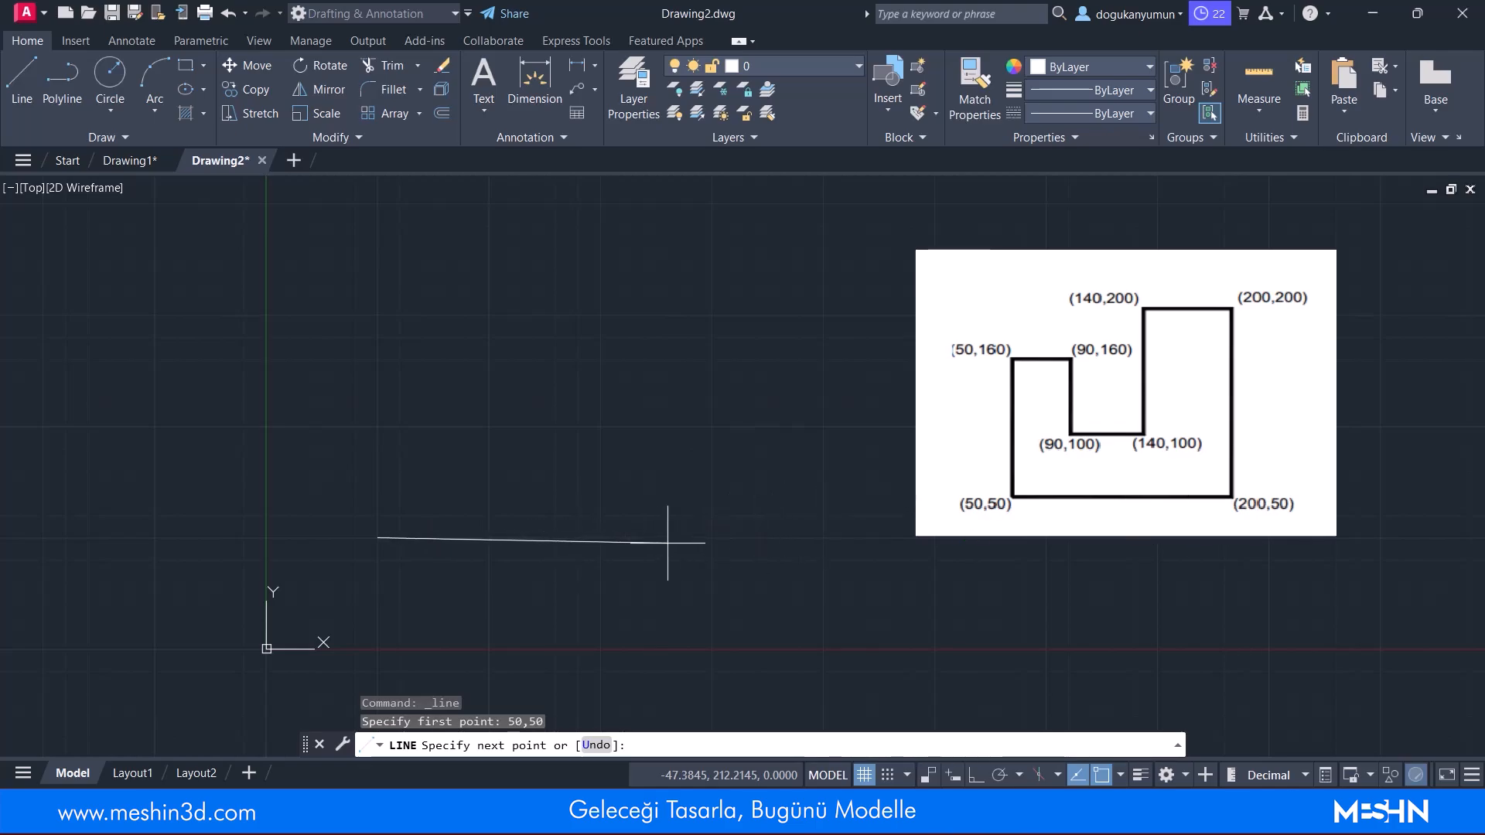
pyautogui.write('00,')
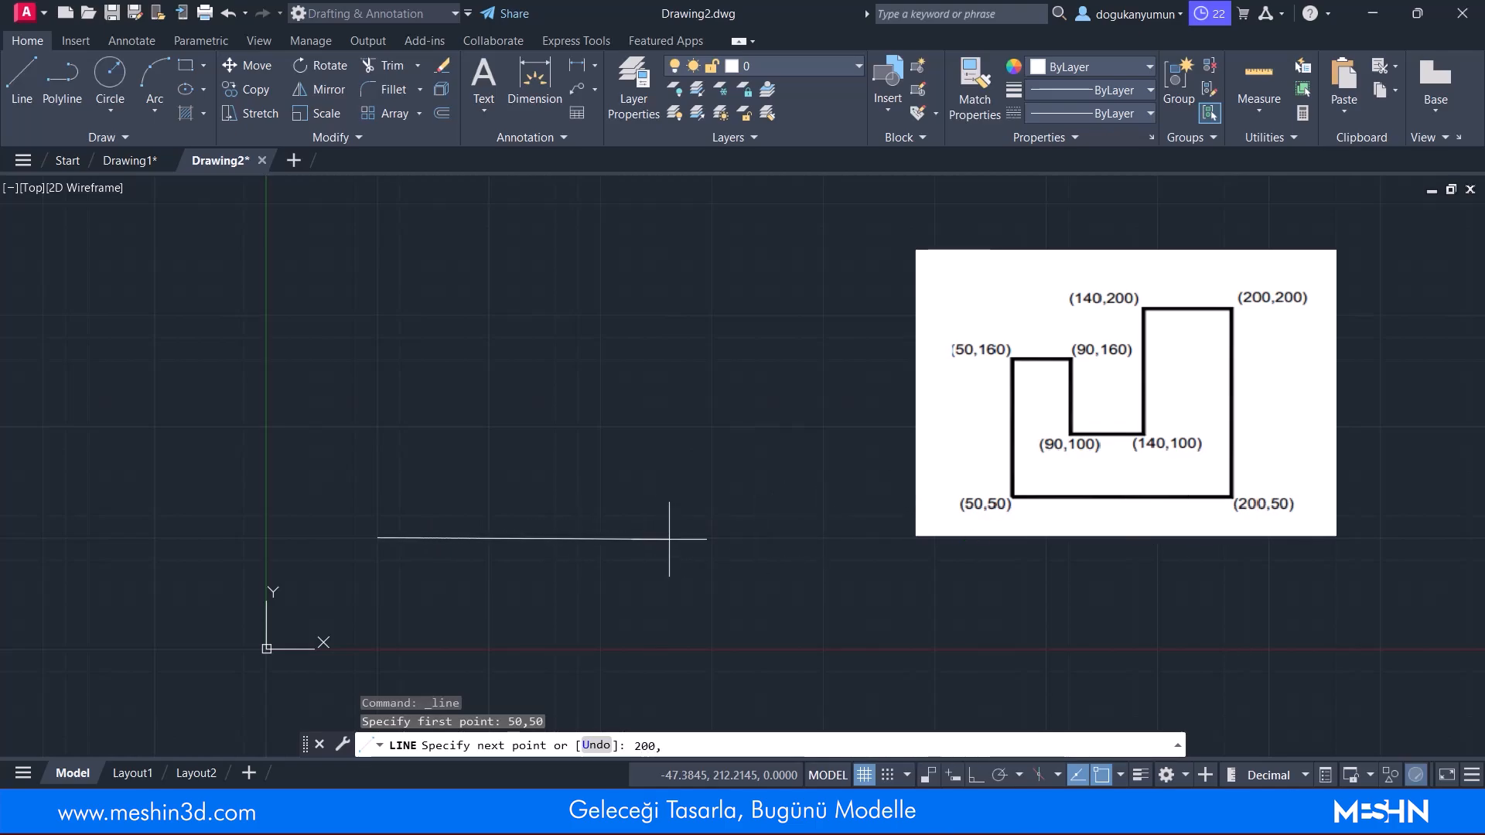
pyautogui.write('50')
pyautogui.press('Return')
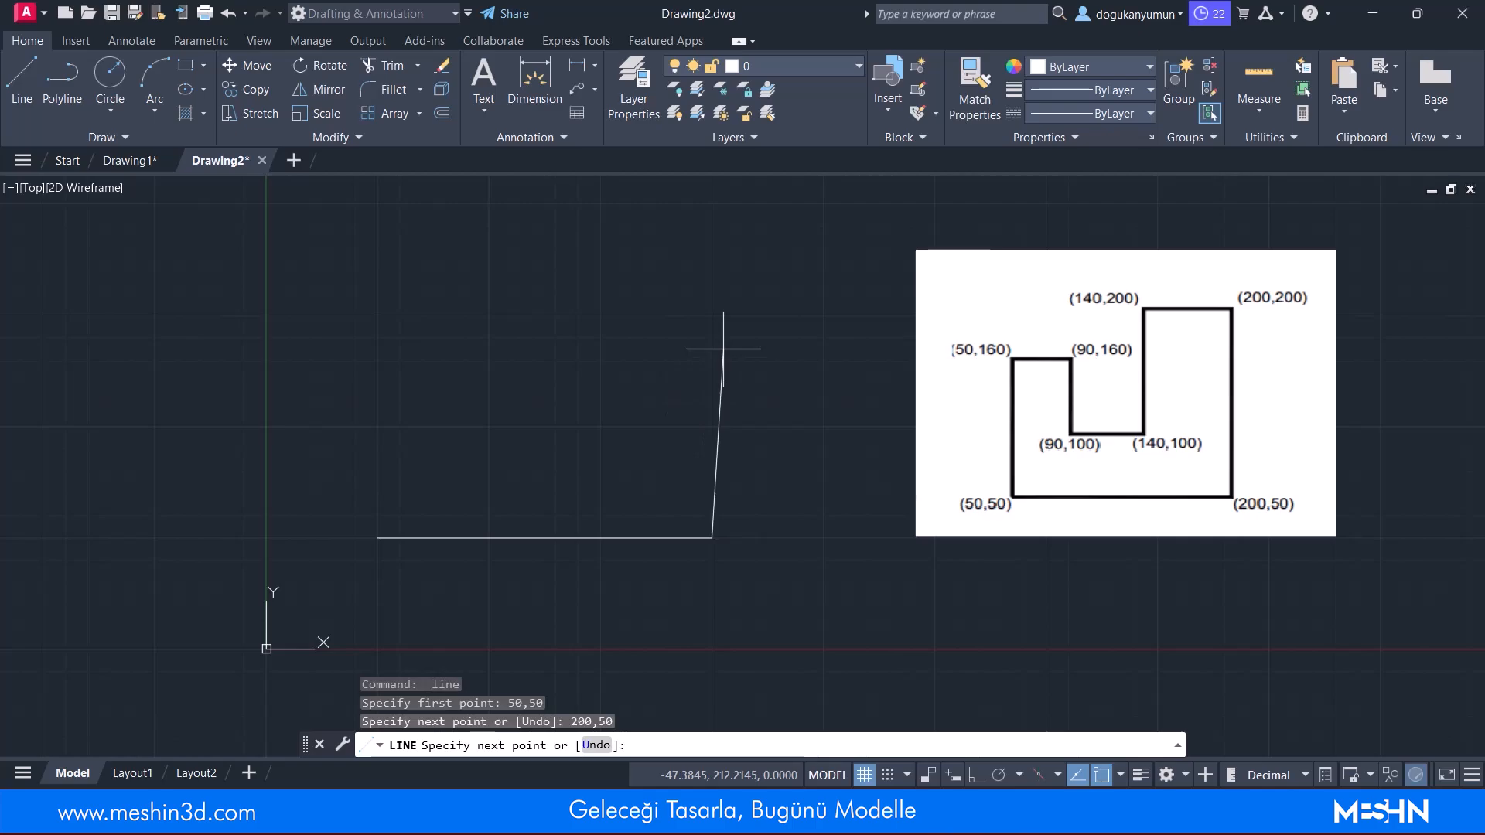
pyautogui.write('200,200')
pyautogui.press('Return')
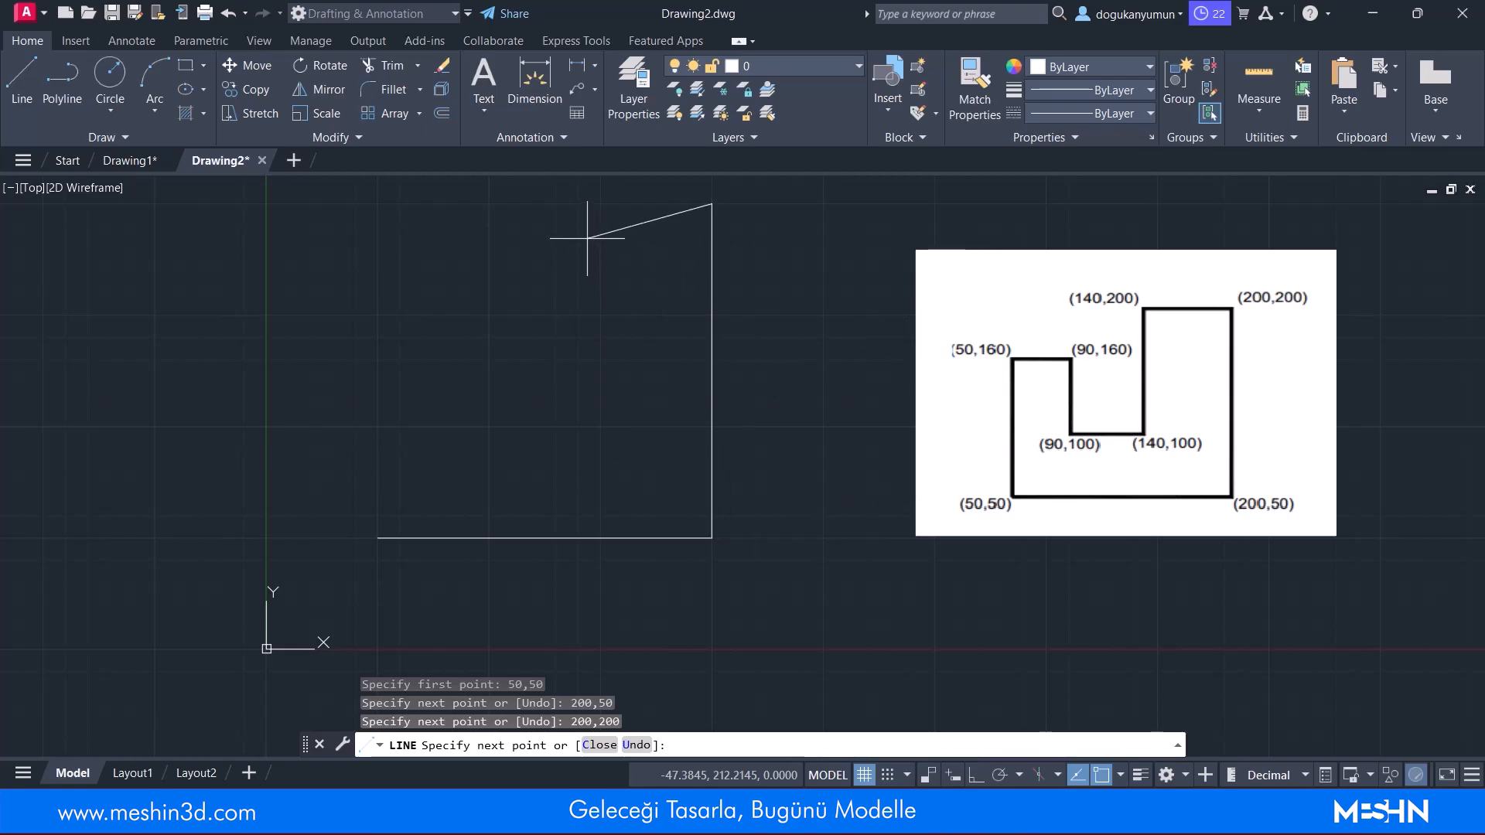
# Continue the outline through the absolute points 140,200 and 140,100 to 90,100, forming the notch floor.
pyautogui.write('140,200')
pyautogui.press('Return')
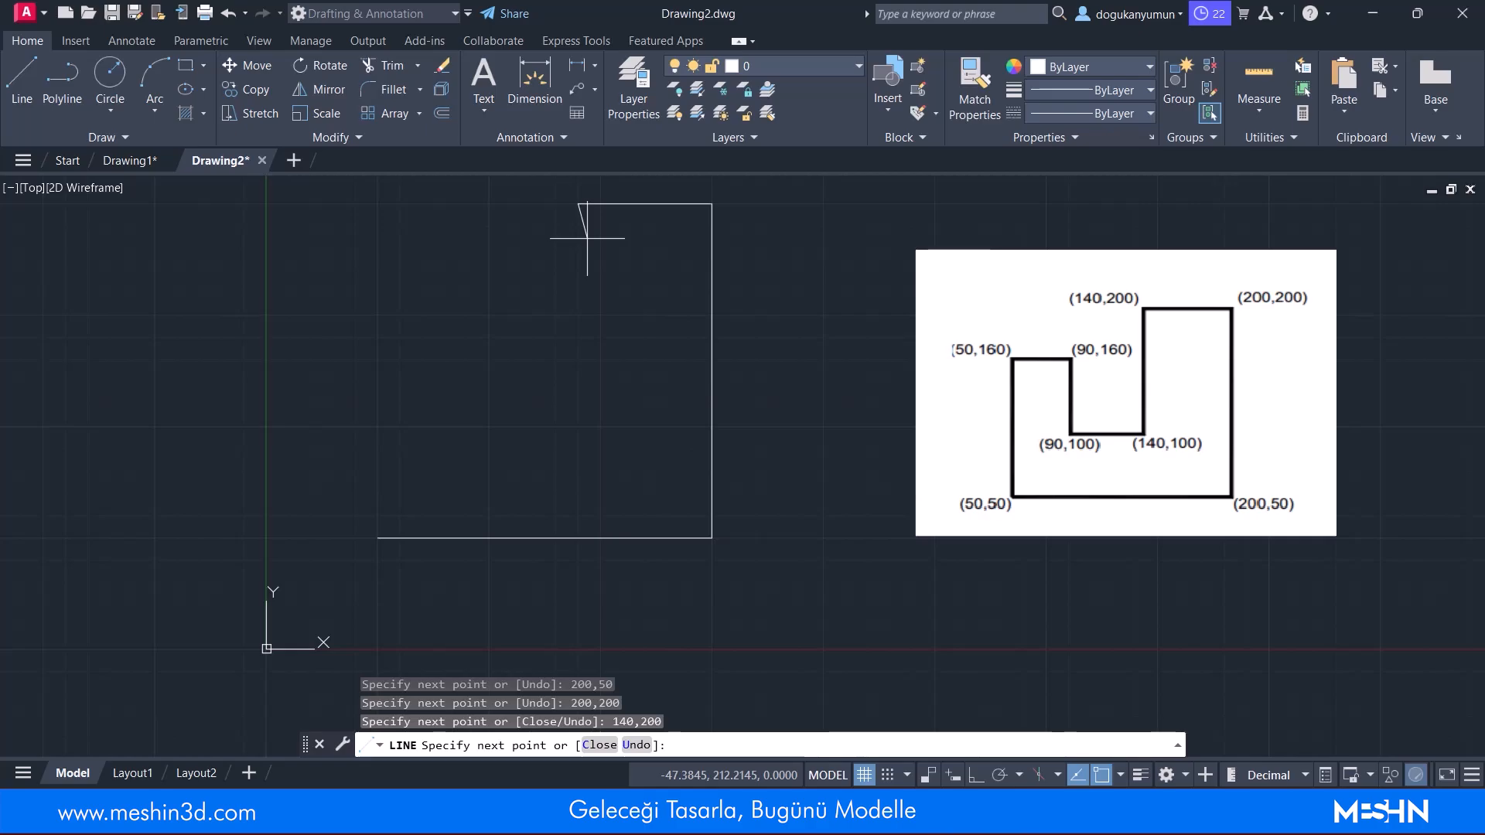
pyautogui.write('140,100')
pyautogui.press('Return')
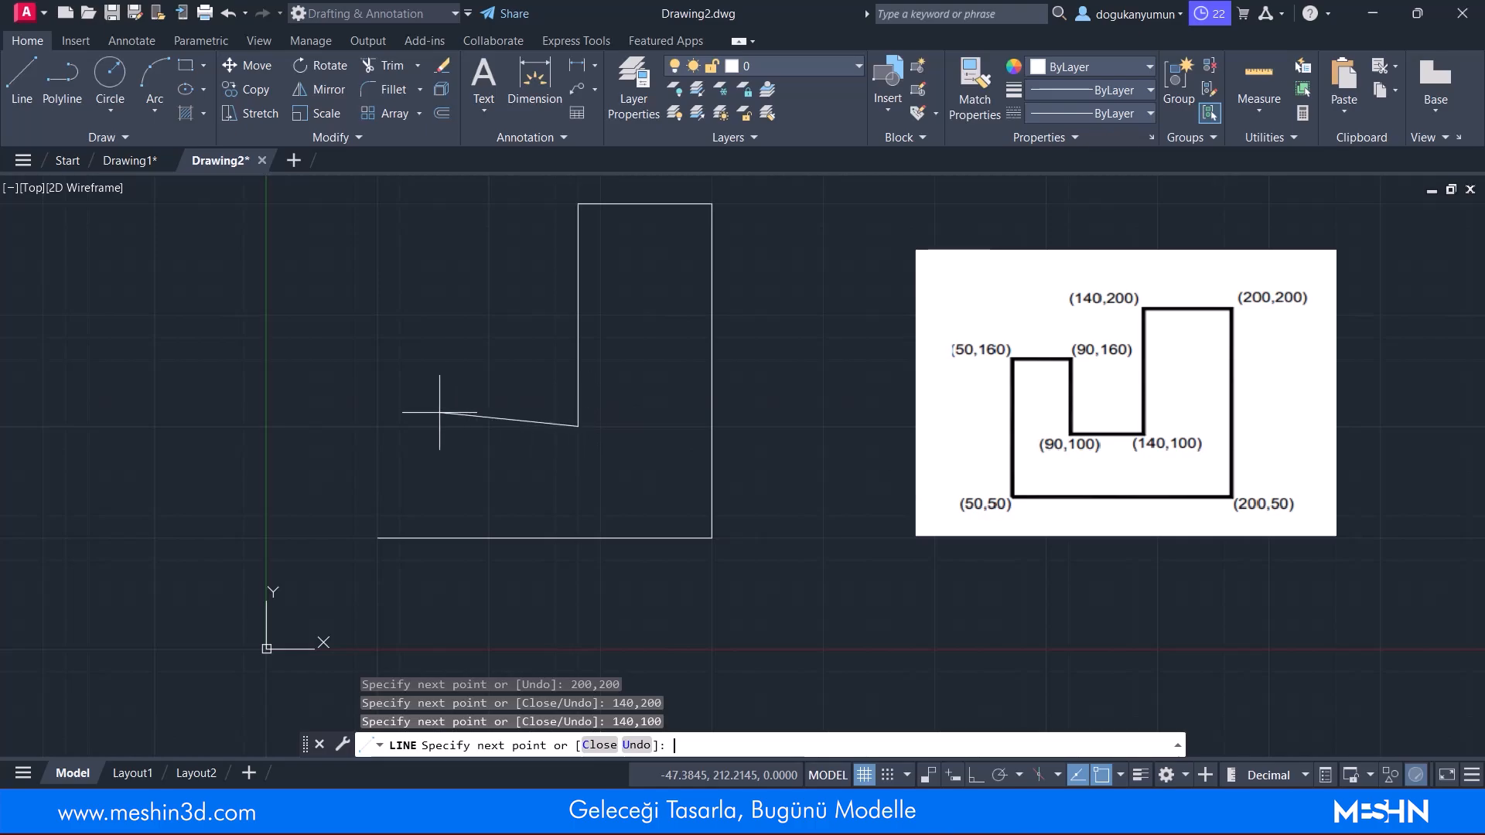
pyautogui.write('90,100')
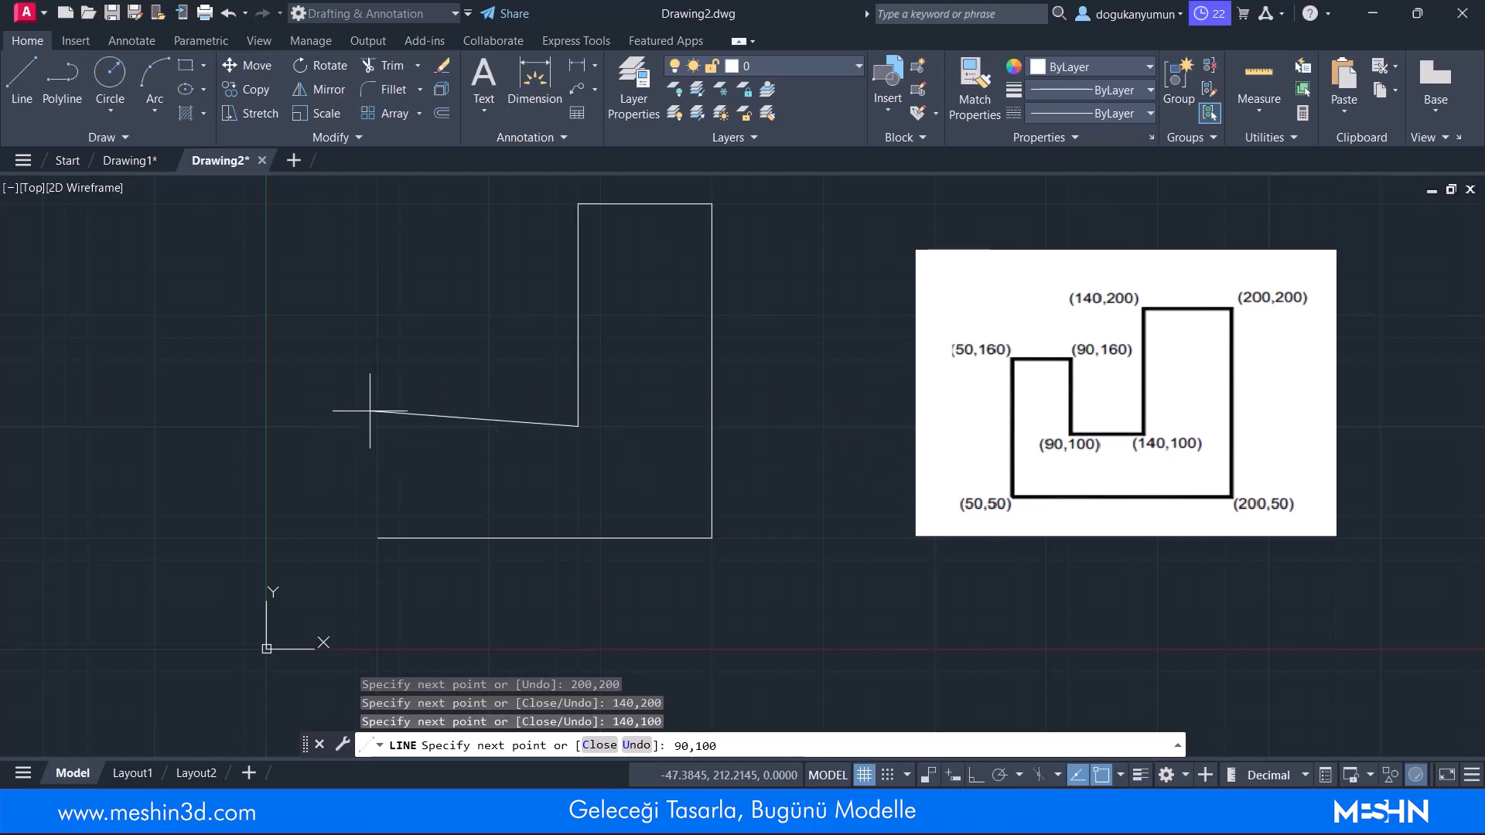
pyautogui.press('Return')
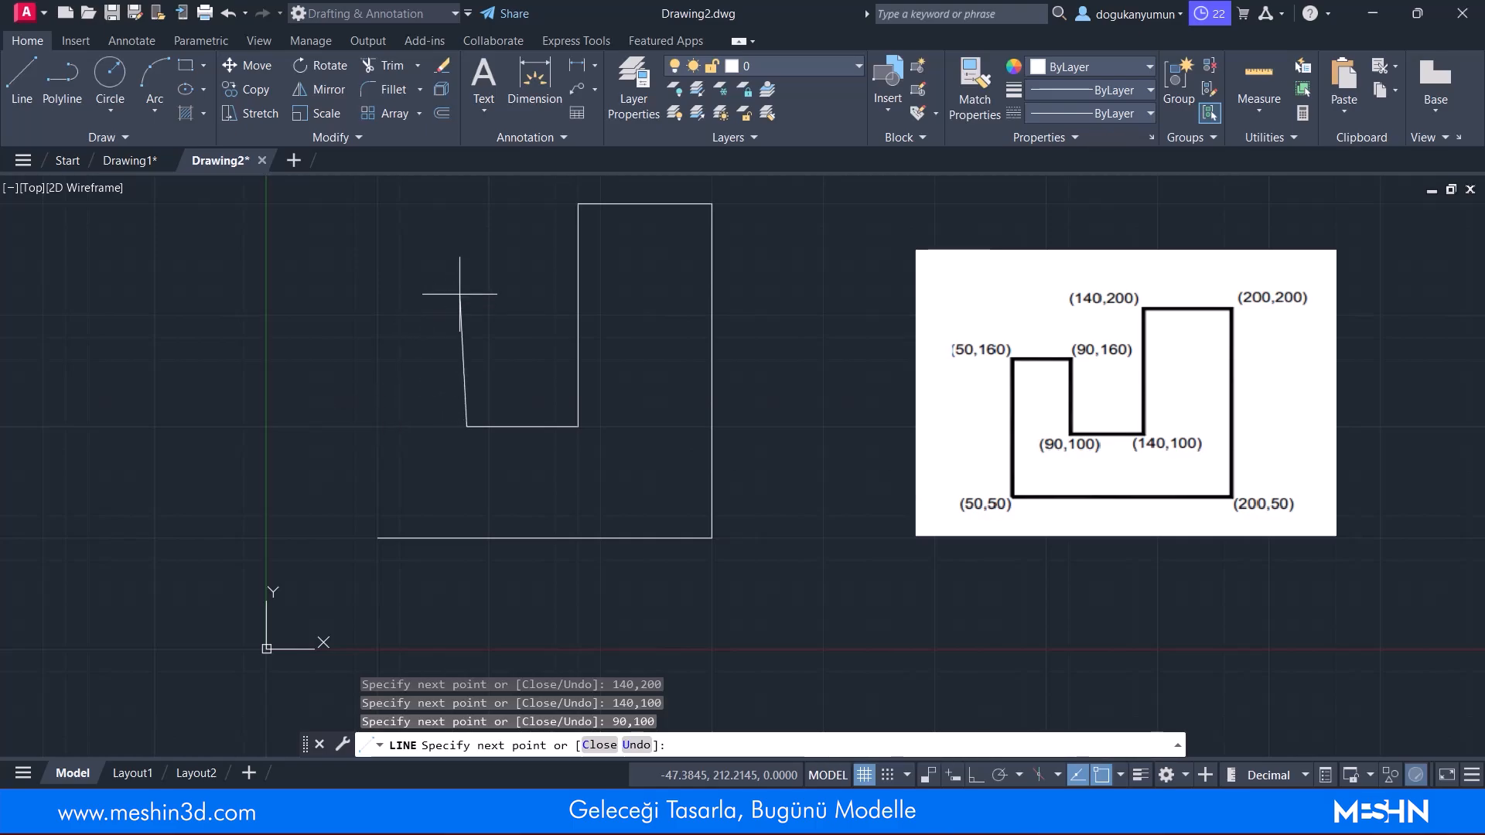
# Continue the outline up the notch's left side to 90,160 and across to 50,160.
pyautogui.write('90,160')
pyautogui.press('Return')
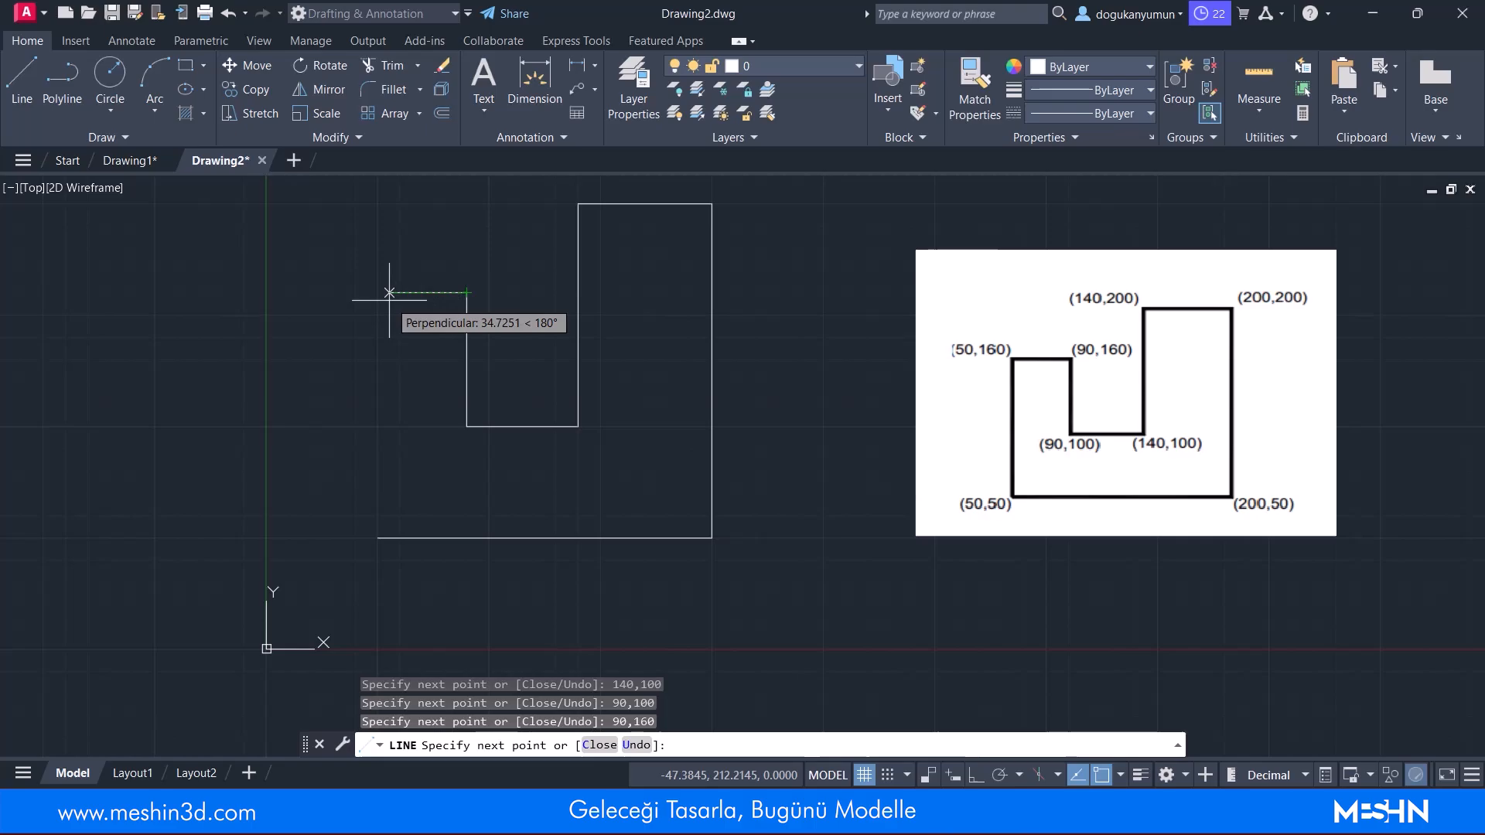
pyautogui.write('50,160')
pyautogui.press('Return')
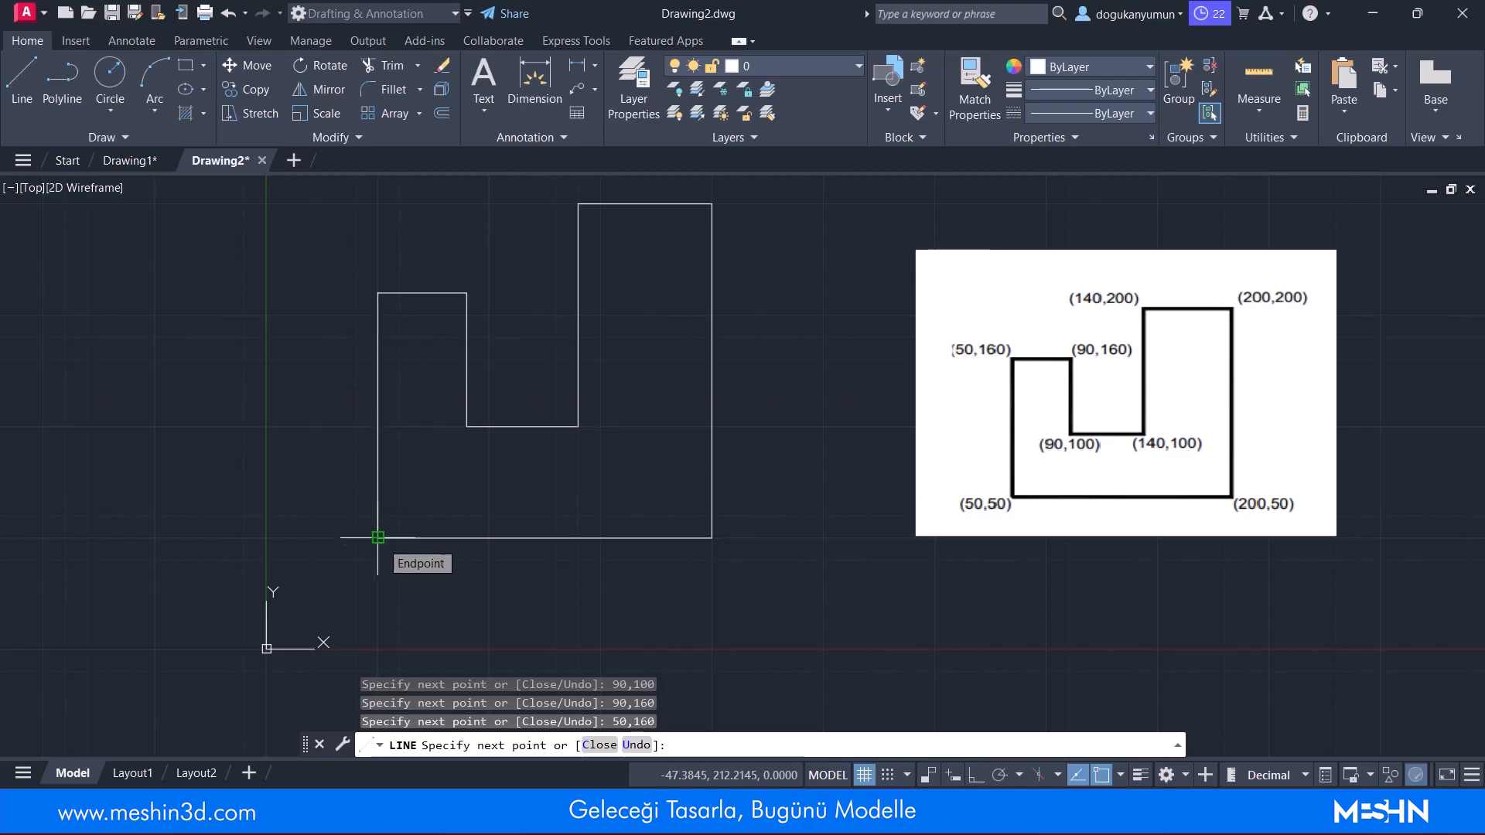
# Draw the left edge down to the start point 50,50, and undo that segment.
pyautogui.write('50')
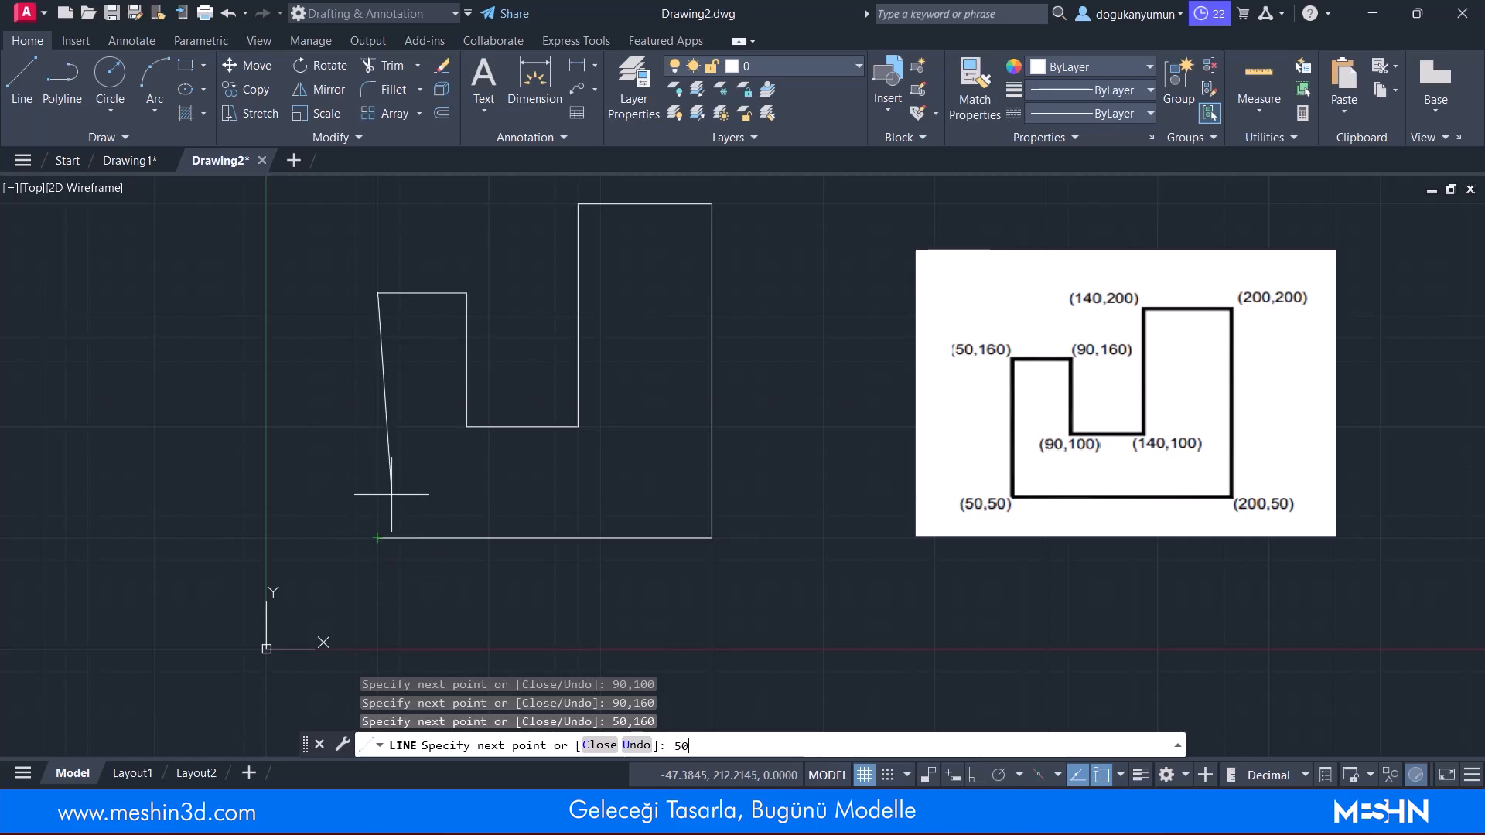
pyautogui.write(',50')
pyautogui.press('Return')
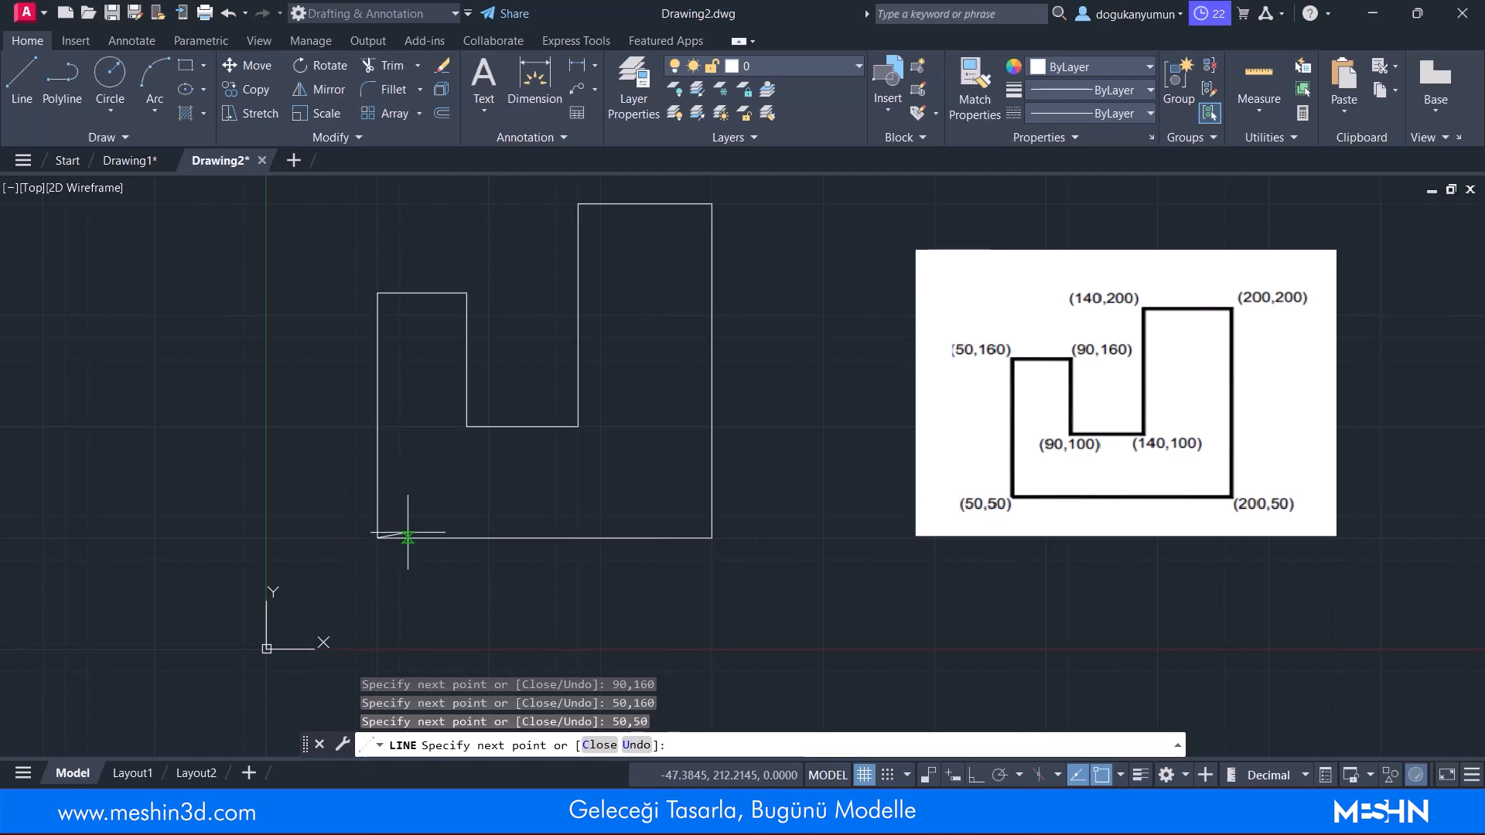
pyautogui.hotkey('ctrl', 'z')
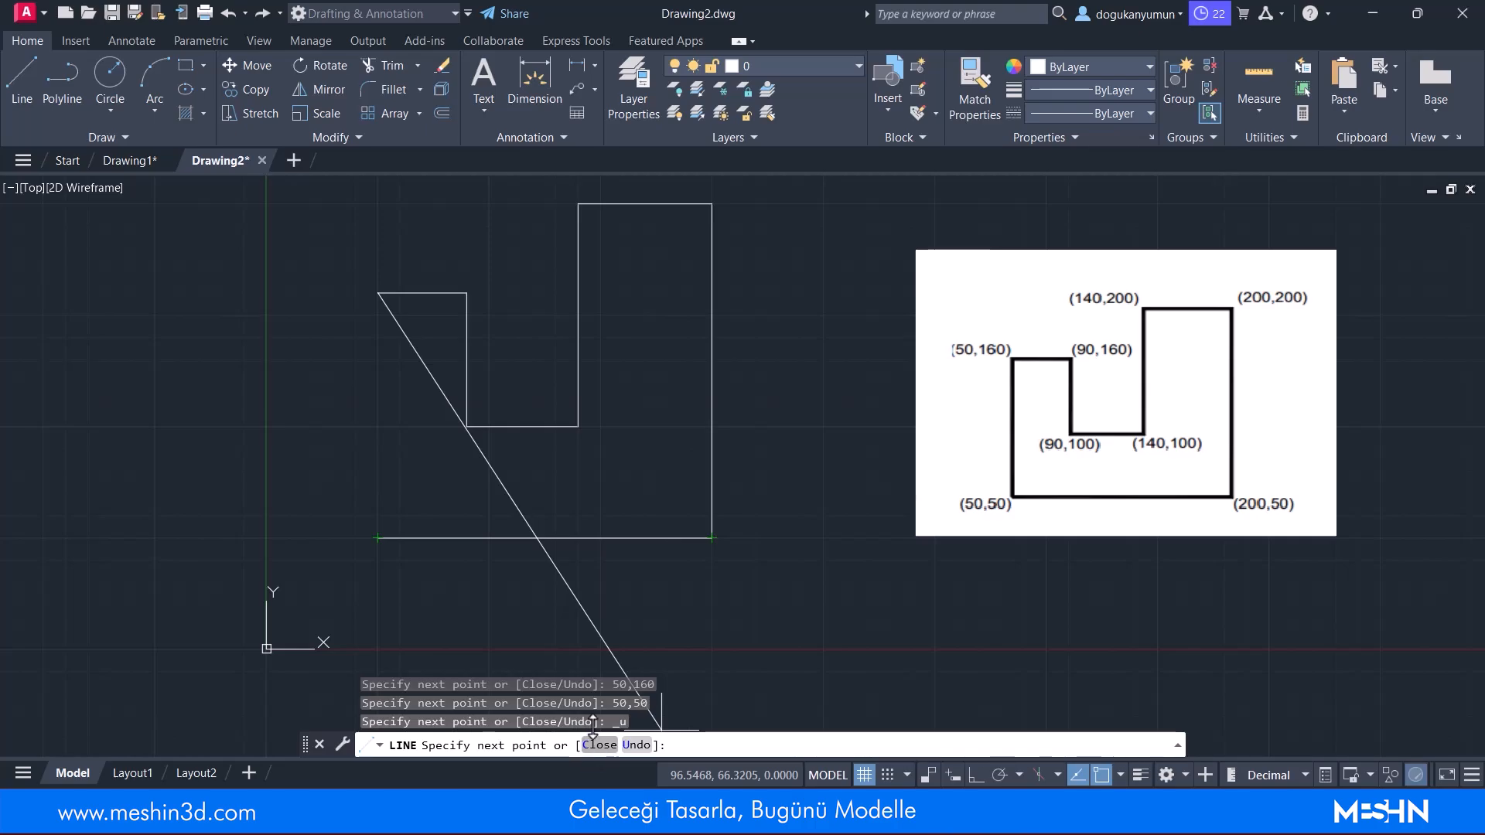
# Close the outline from 50,160 back to its first point with the Close option.
pyautogui.write('c')
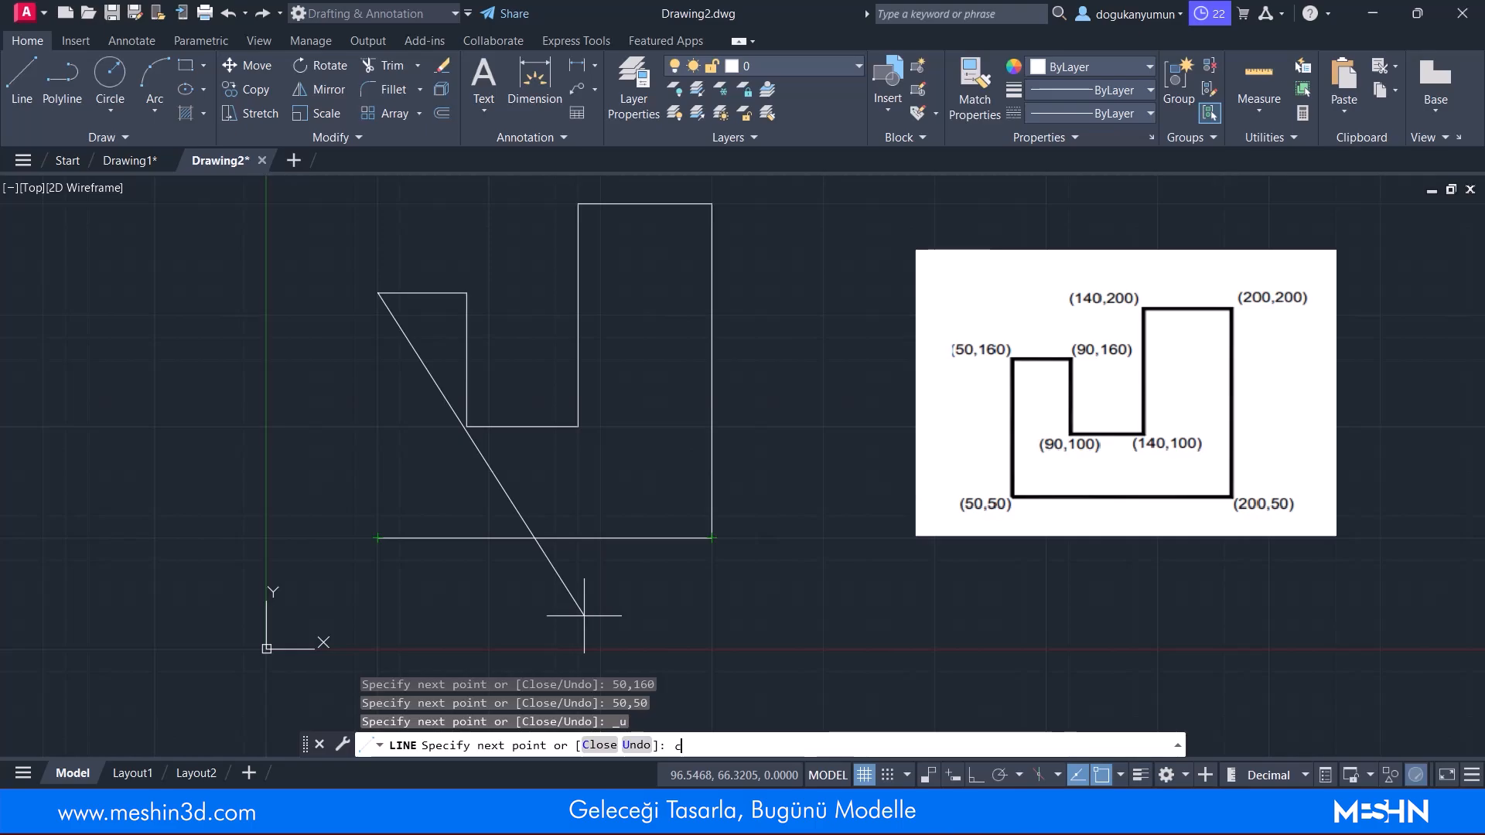
pyautogui.press('Return')
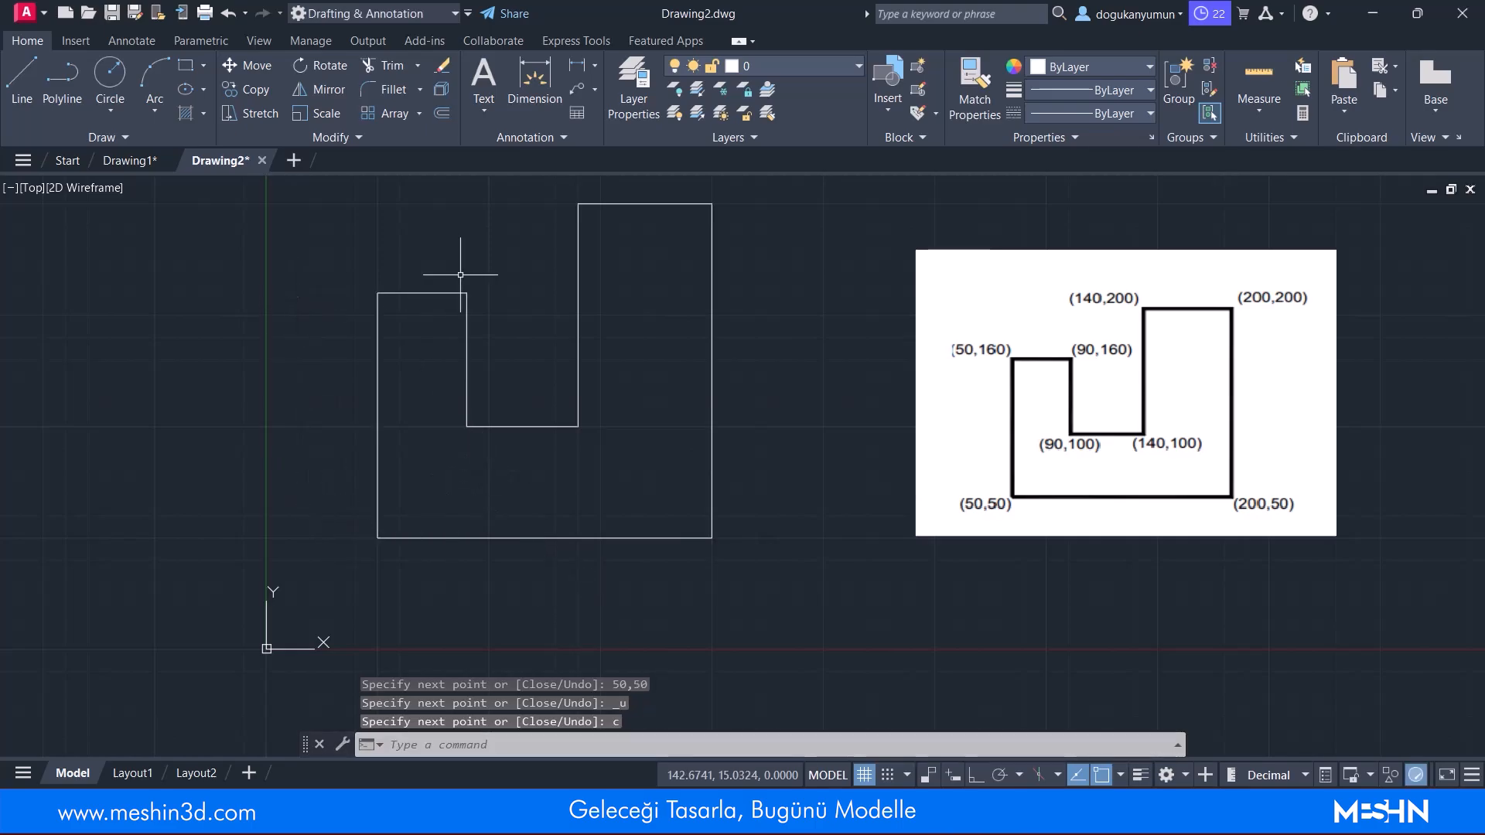
pyautogui.click(376, 480)
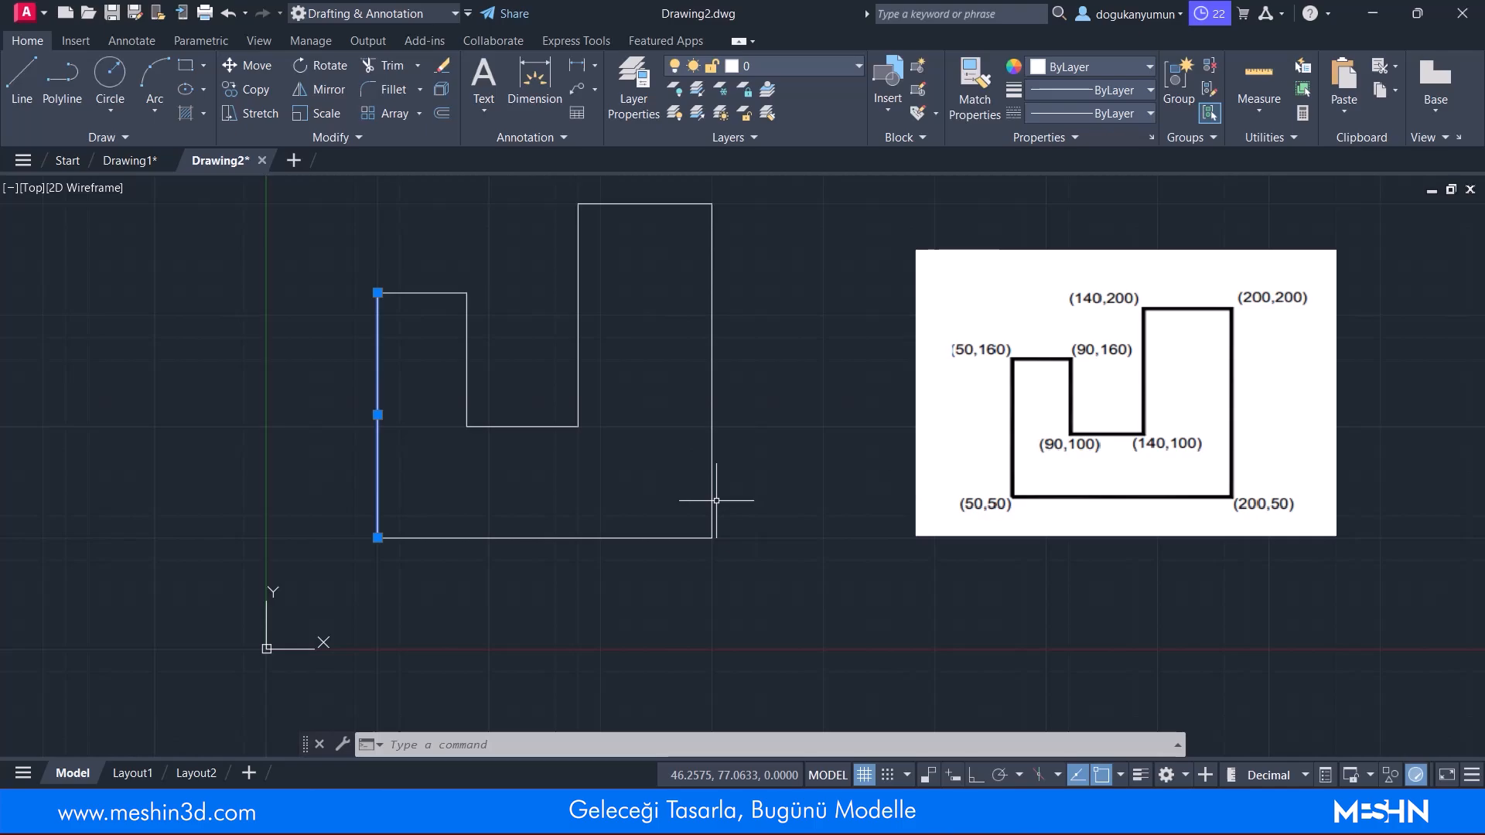
pyautogui.click(615, 592)
pyautogui.click(507, 553)
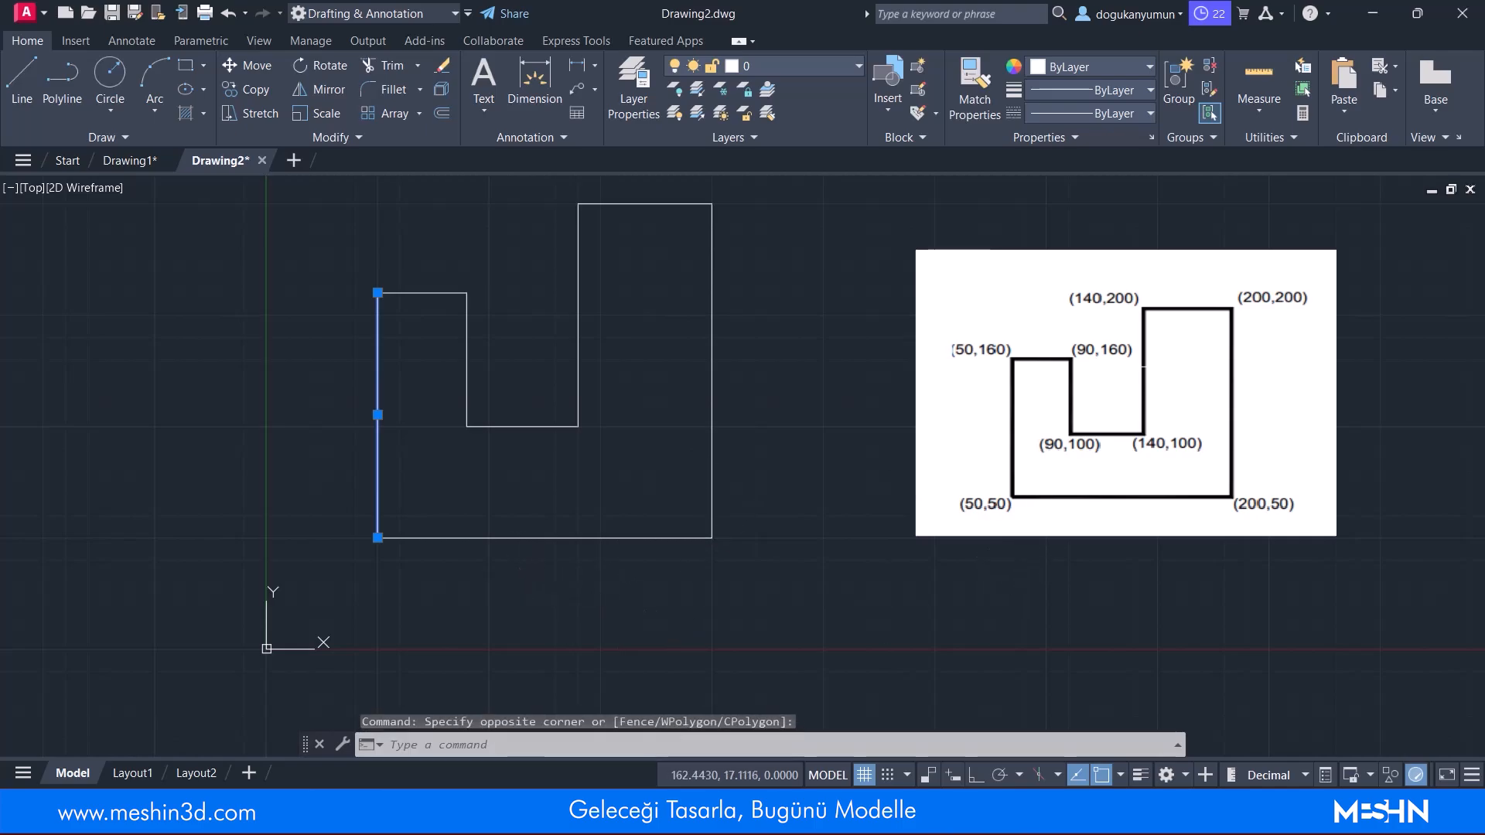
pyautogui.press('Escape')
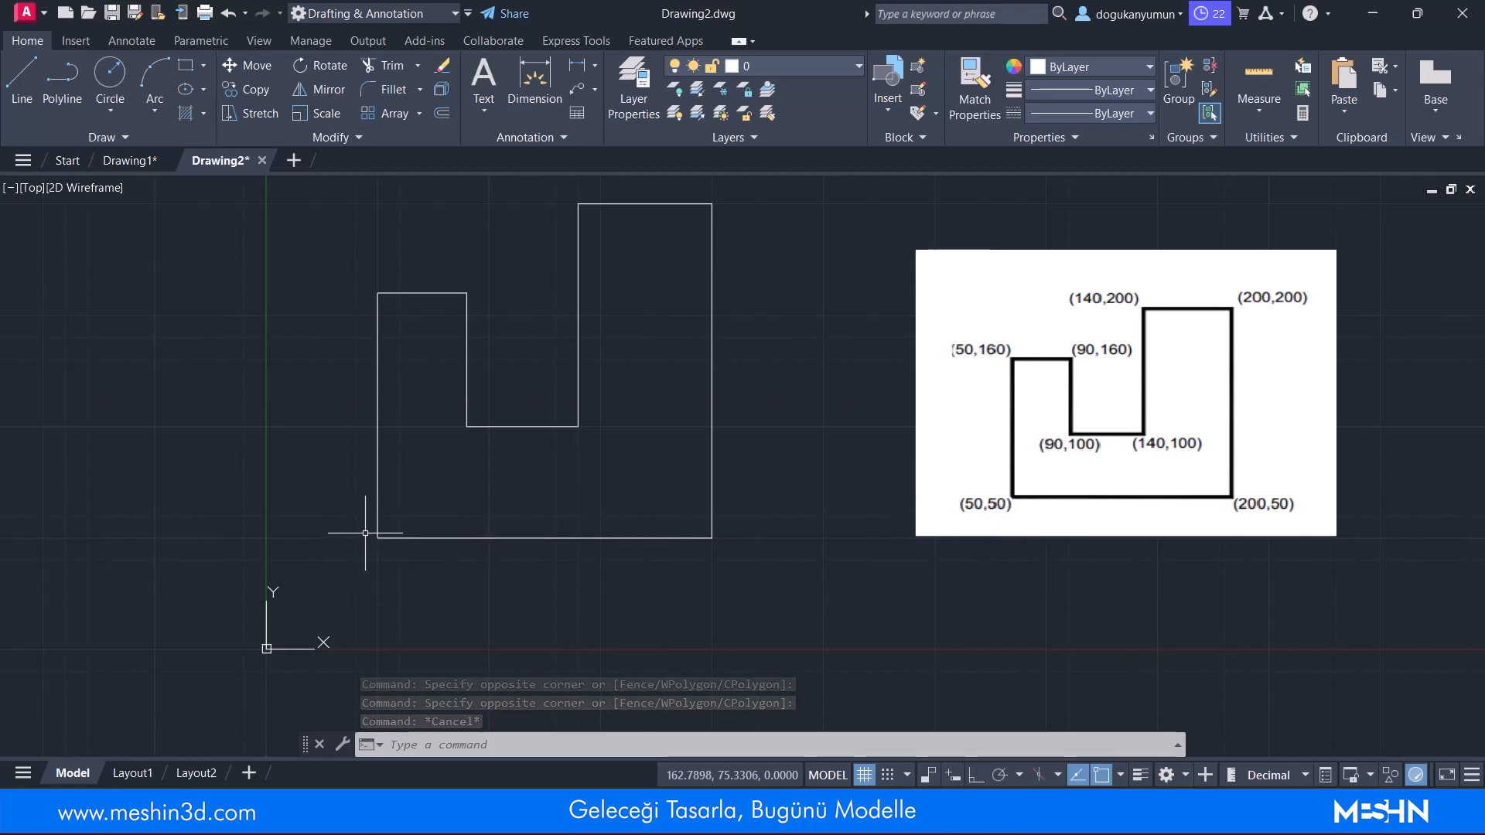
pyautogui.click(269, 649)
pyautogui.press('Escape')
pyautogui.click(366, 555)
pyautogui.click(338, 588)
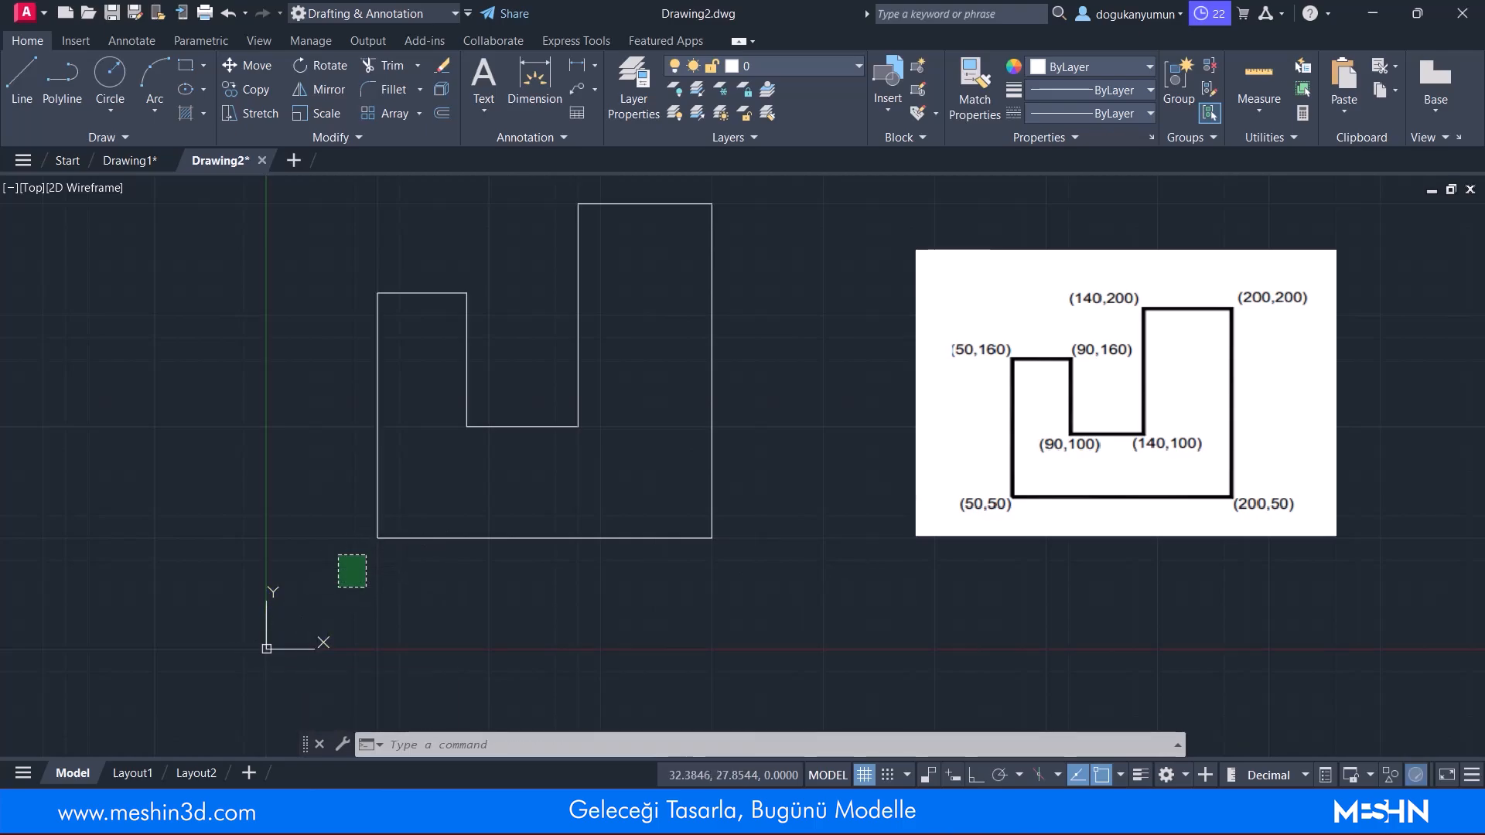